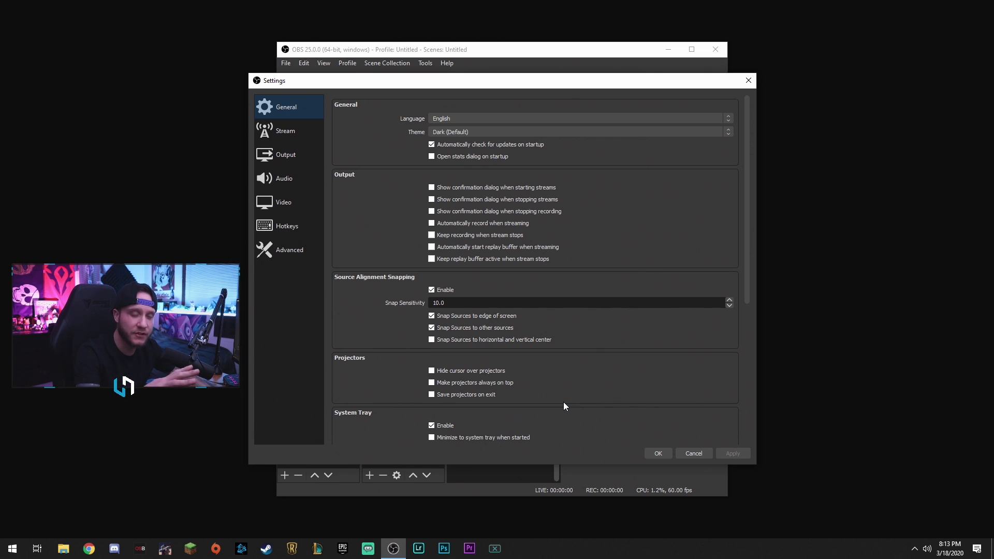
left_click(451, 131)
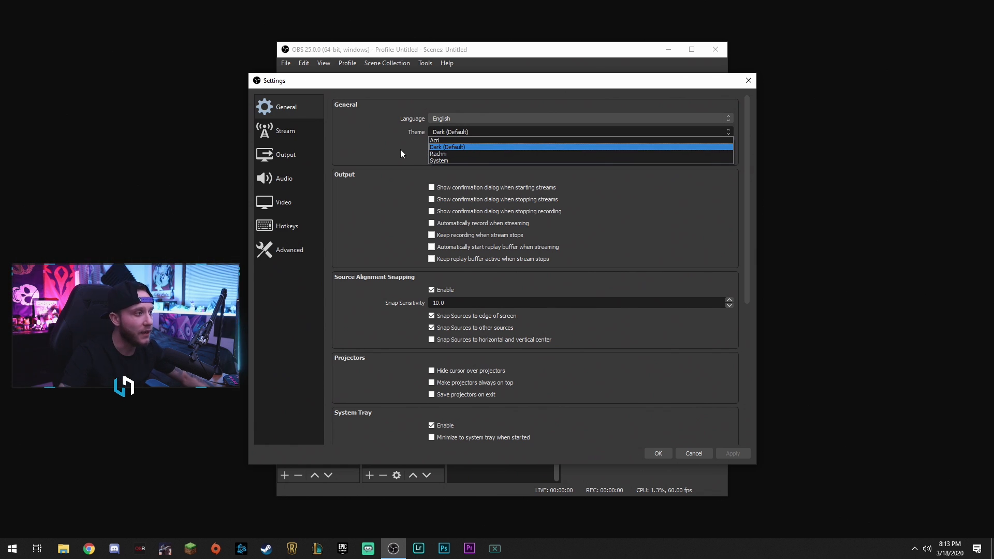
left_click(357, 152)
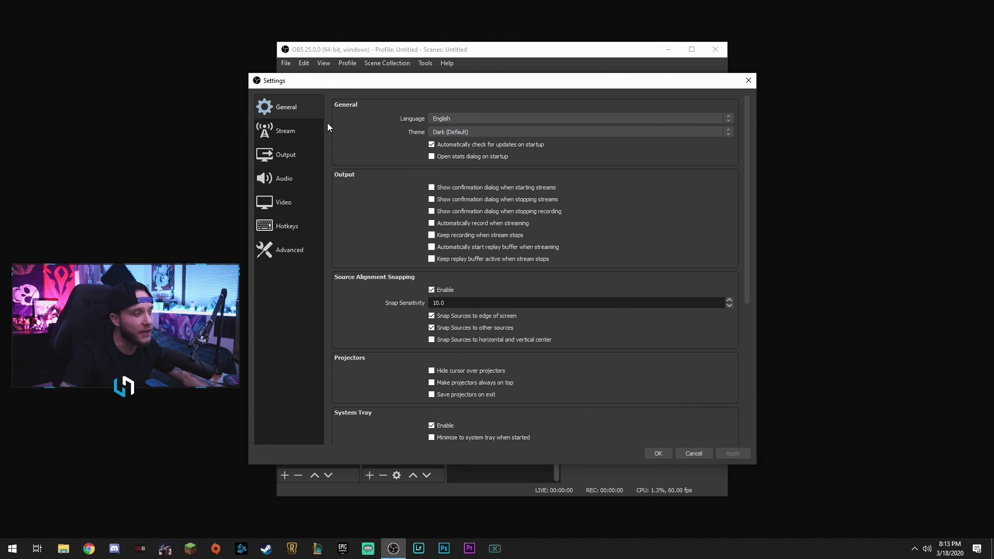
Set the streaming service to YouTube / YouTube Gaming and check the stream key field
left_click(310, 136)
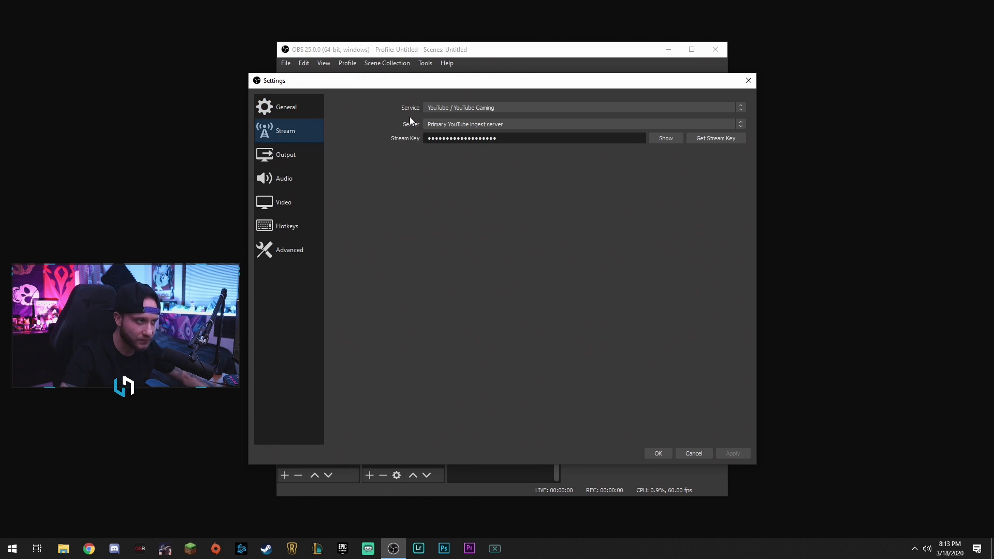
left_click(449, 108)
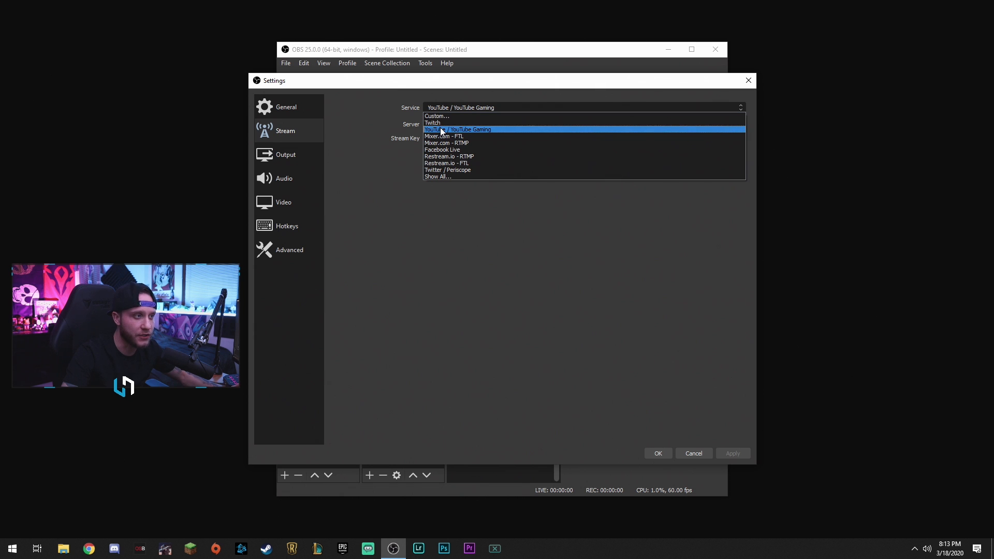
left_click(440, 129)
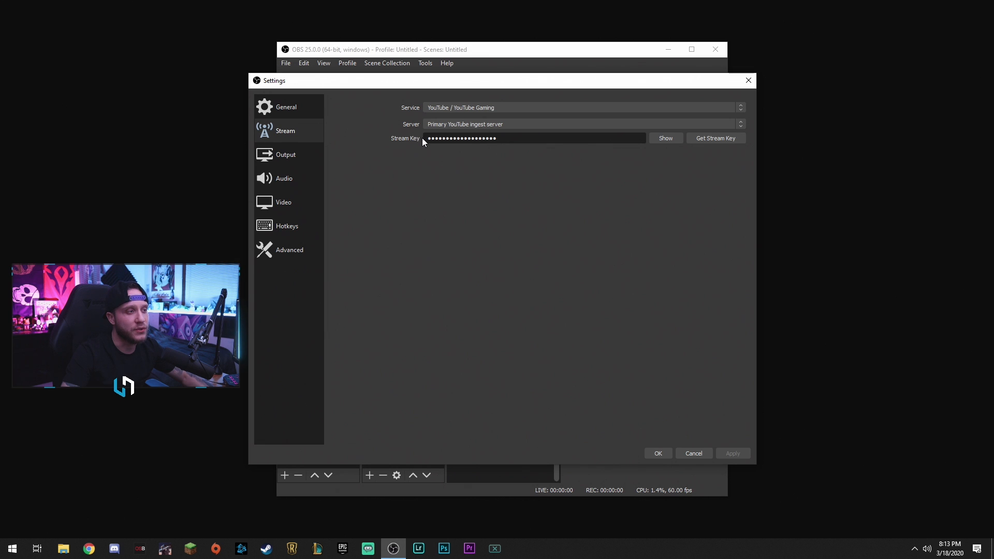
left_click_drag(425, 138, 500, 137)
left_click(503, 138)
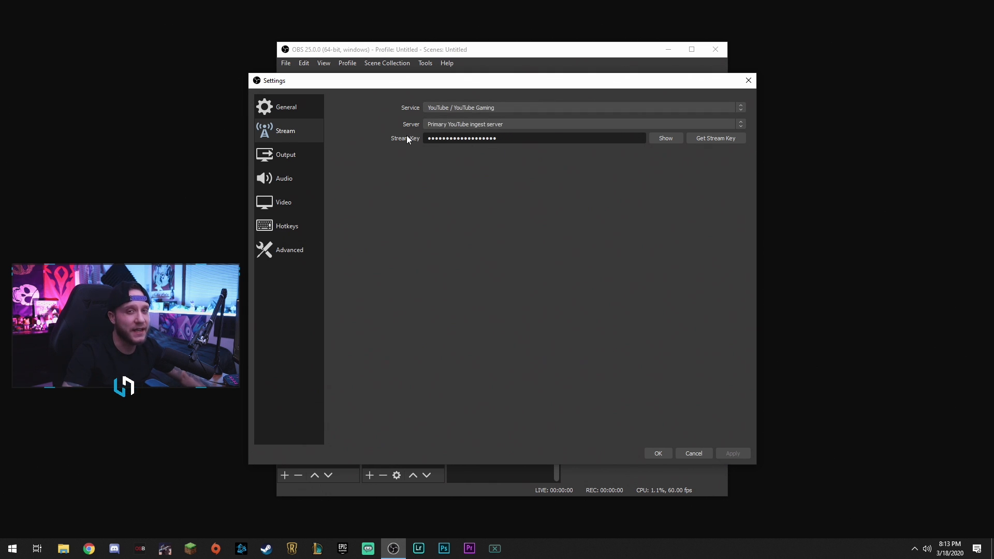
Set the streaming output bitrate to 6500 Kbps
left_click(310, 159)
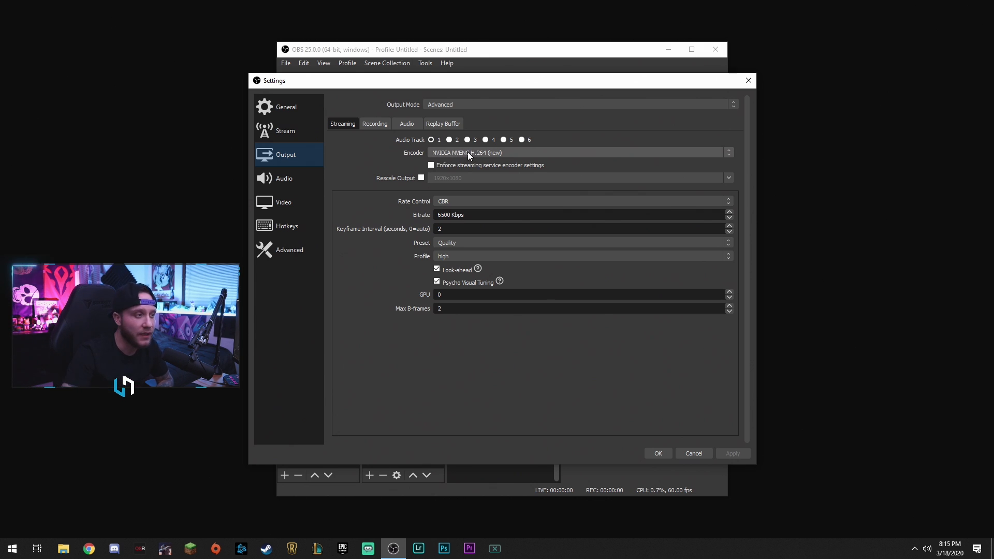
left_click(439, 216)
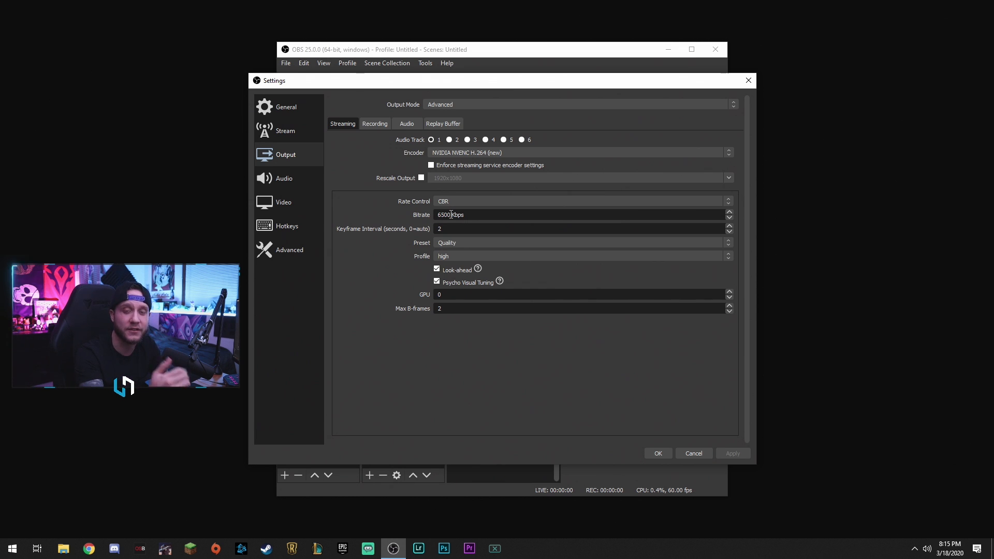
type("6")
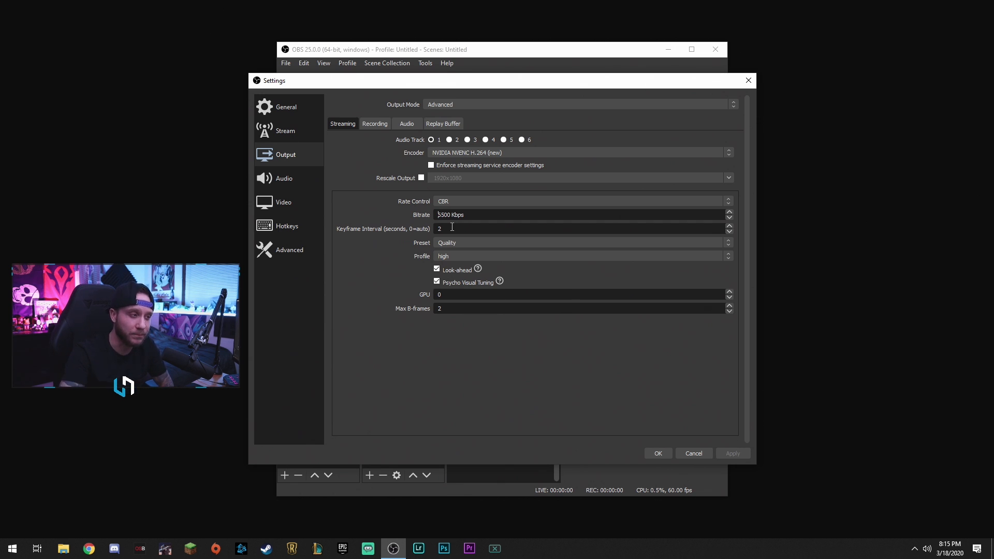
Set the streaming encoder preset to Max Quality and keep the high profile
left_click(458, 242)
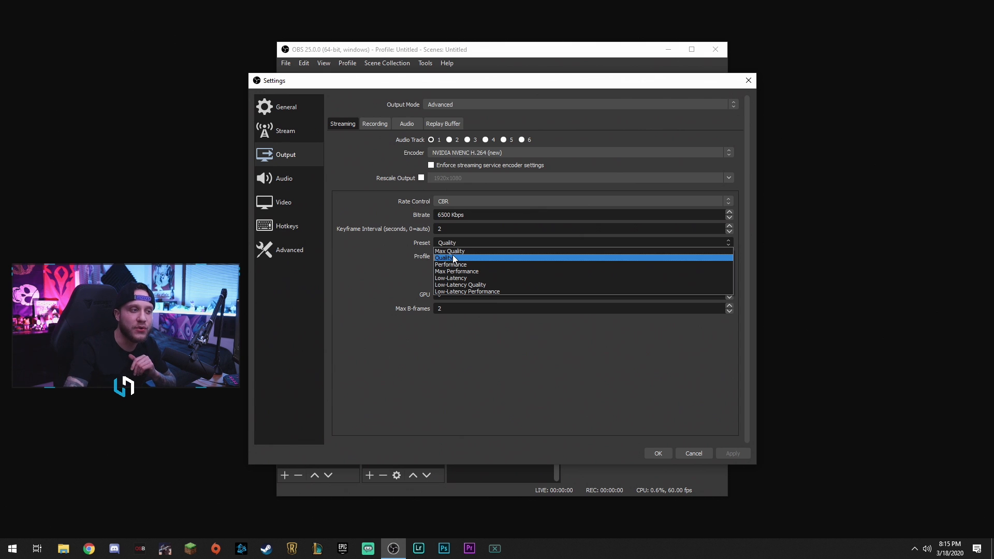
left_click(458, 251)
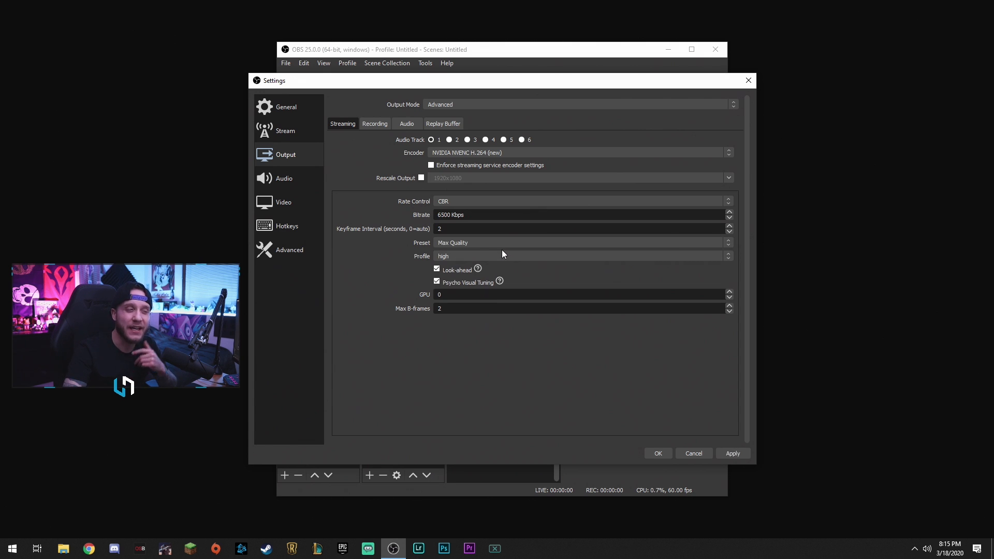
left_click(489, 242)
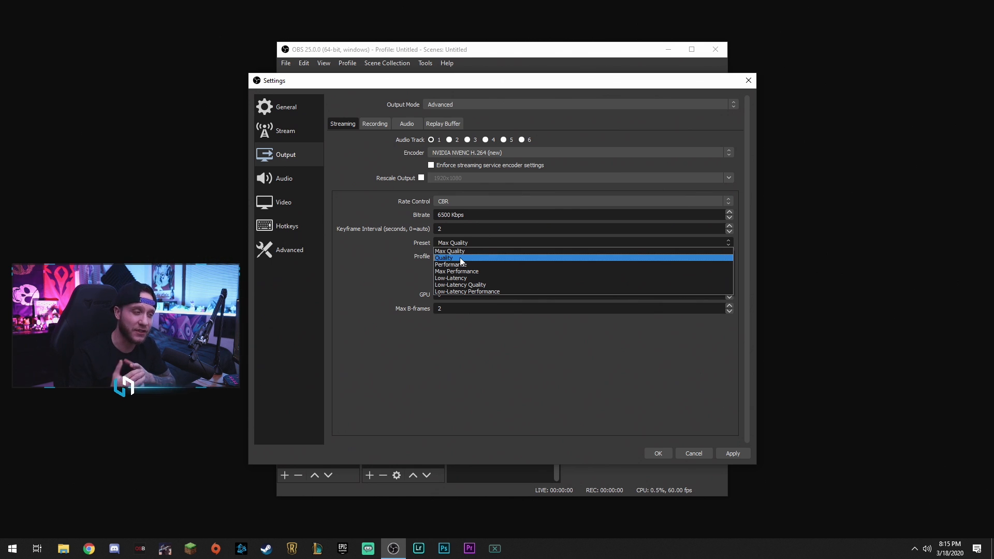
left_click(408, 257)
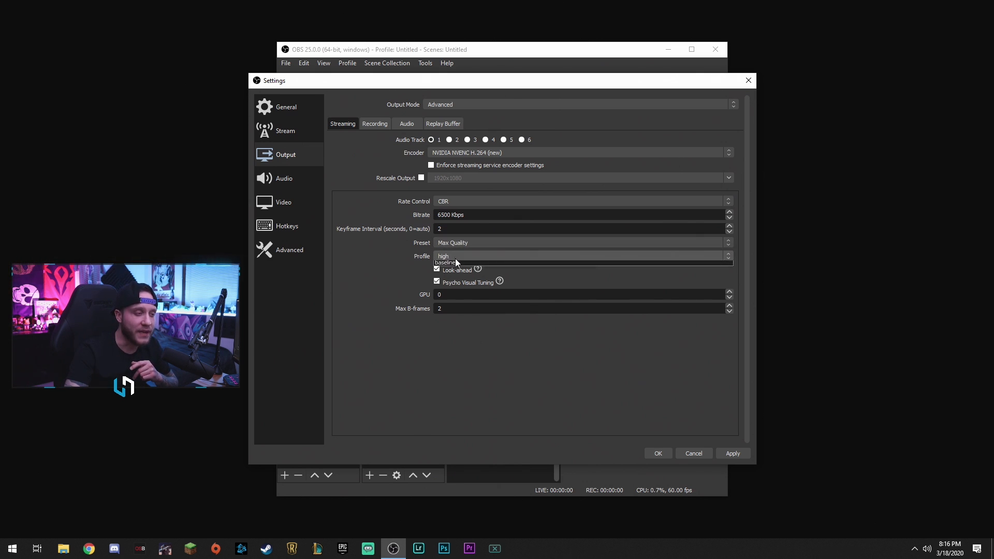
left_click(455, 258)
left_click(455, 264)
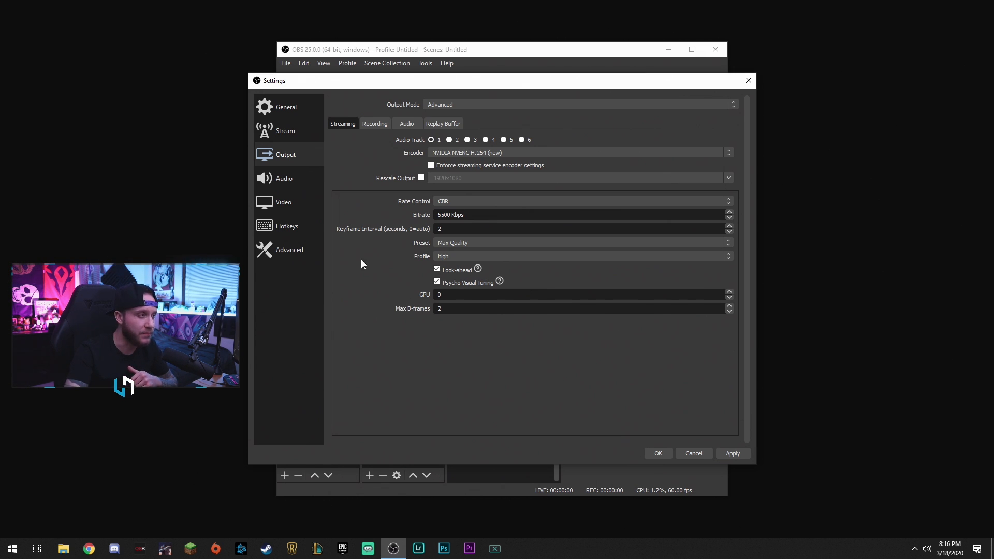
Review the devices available for Desktop Audio and Mic/Auxiliary Audio in the audio settings
left_click(300, 181)
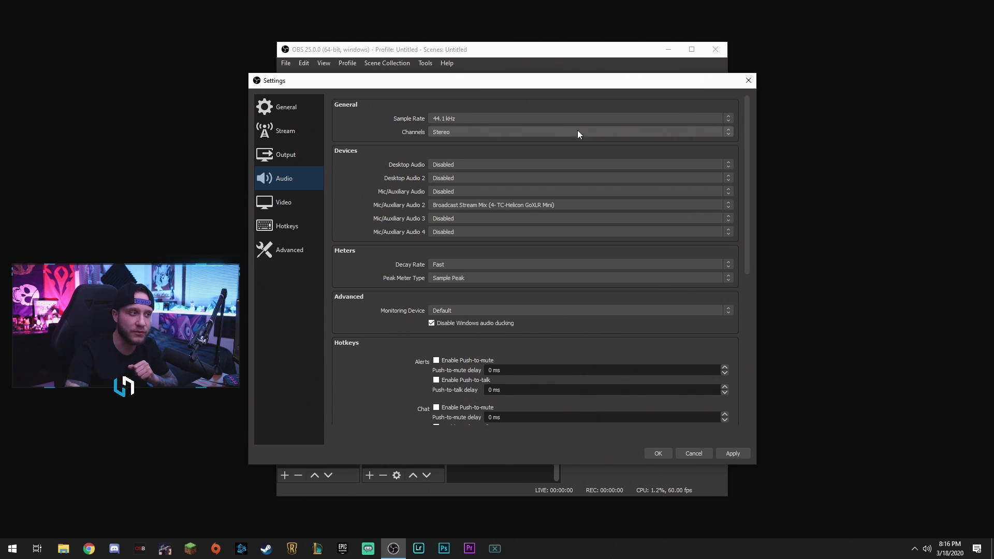
left_click(449, 166)
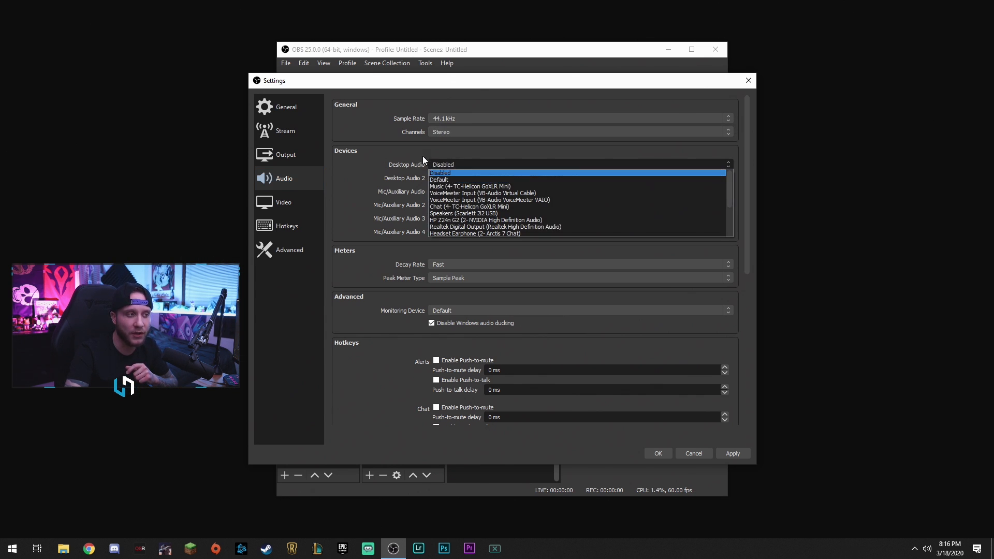
left_click(440, 173)
left_click(449, 192)
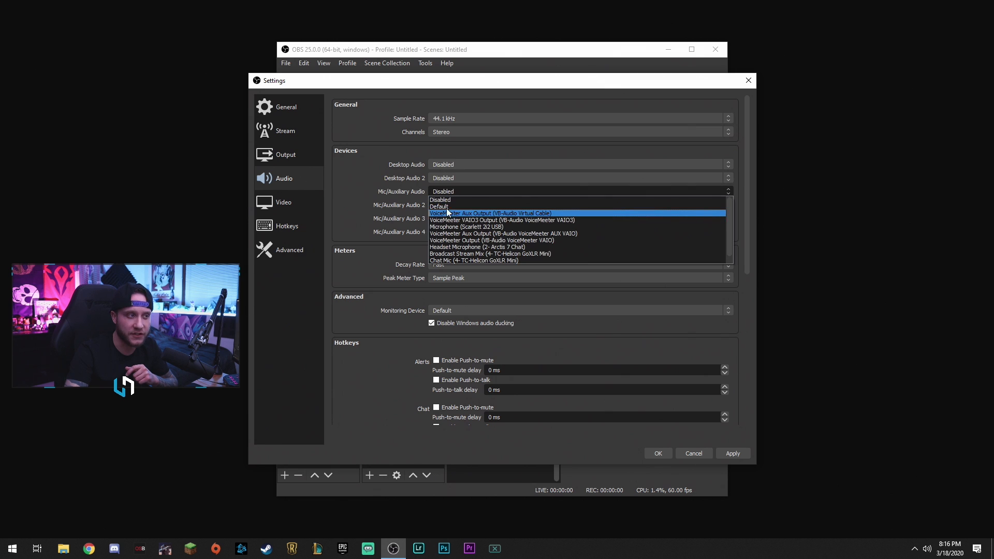
left_click(400, 185)
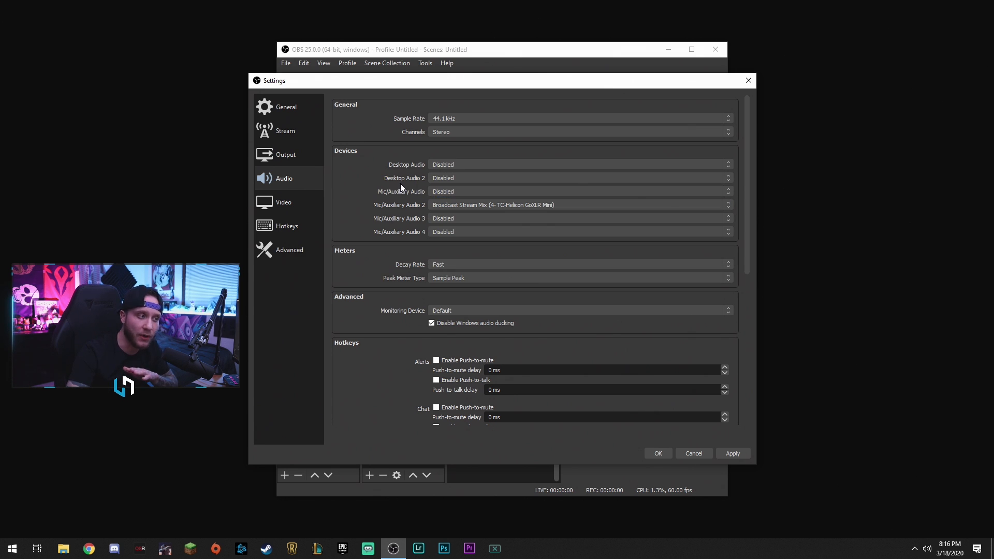
Set the output (scaled) resolution to 1600x900 in the video settings, and open the hotkey settings
left_click(286, 206)
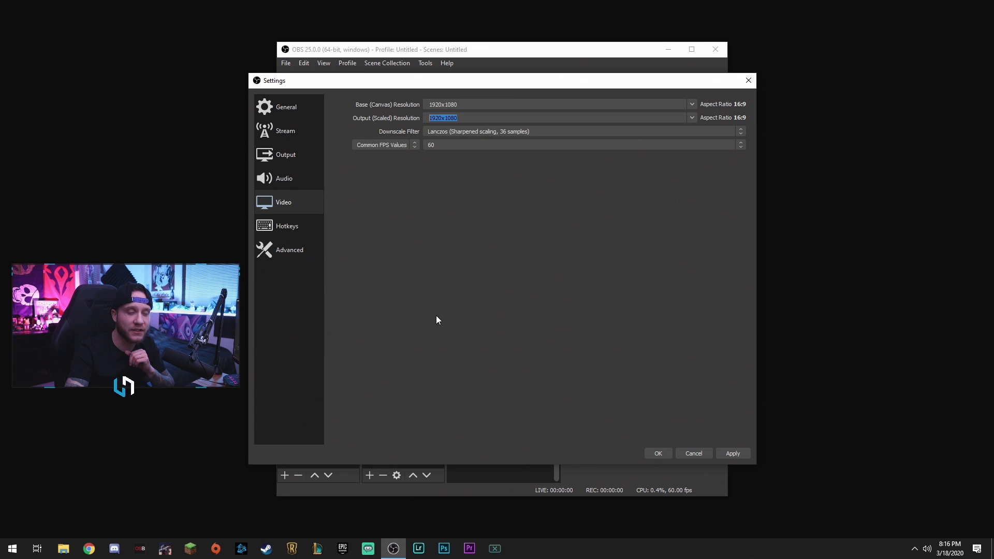
type("1600x9")
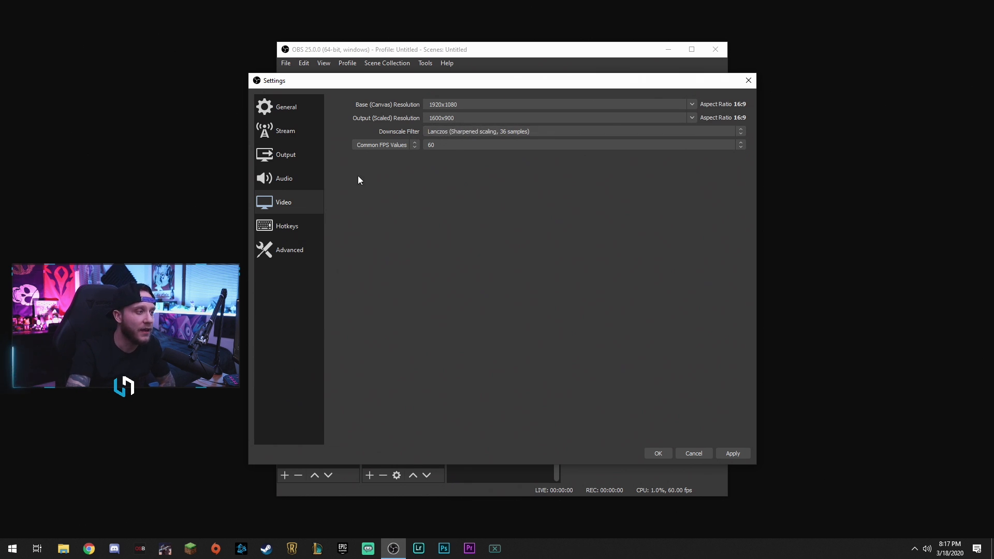
left_click(300, 225)
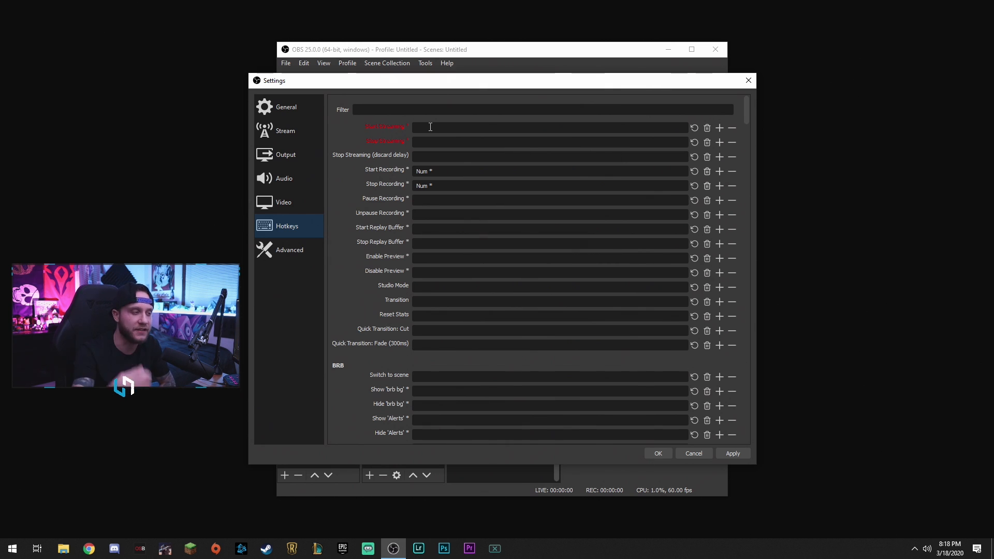
Review the process priority options in the advanced settings
left_click(294, 250)
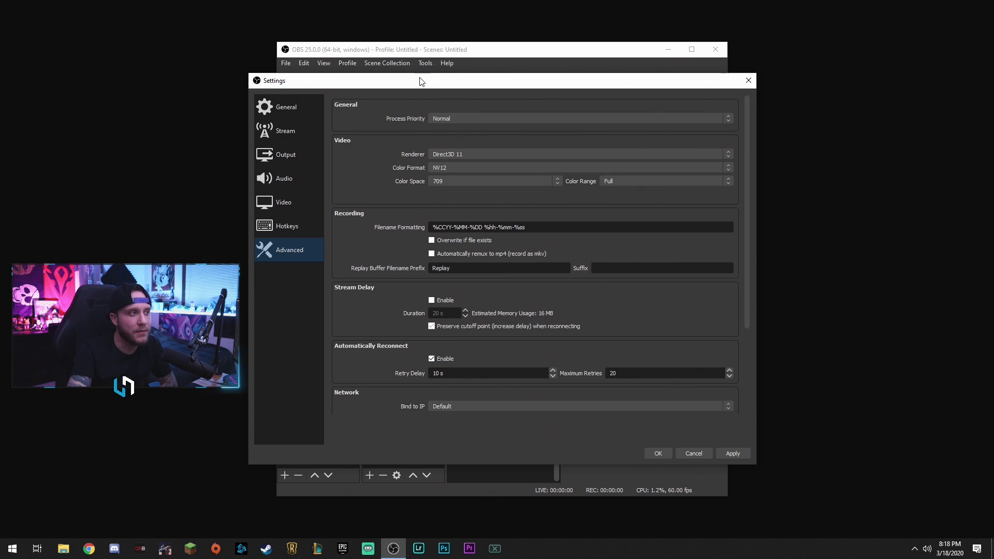
left_click(452, 119)
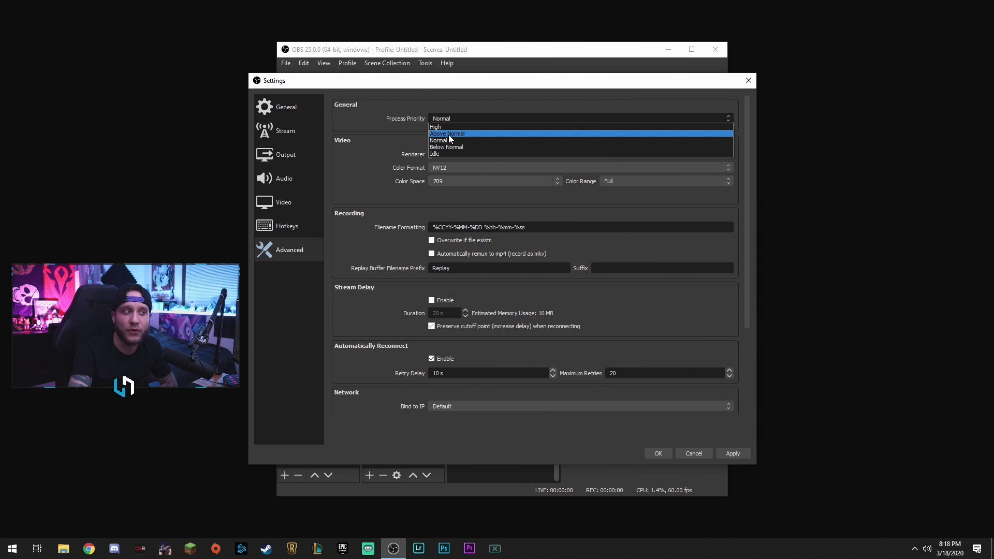
left_click(402, 122)
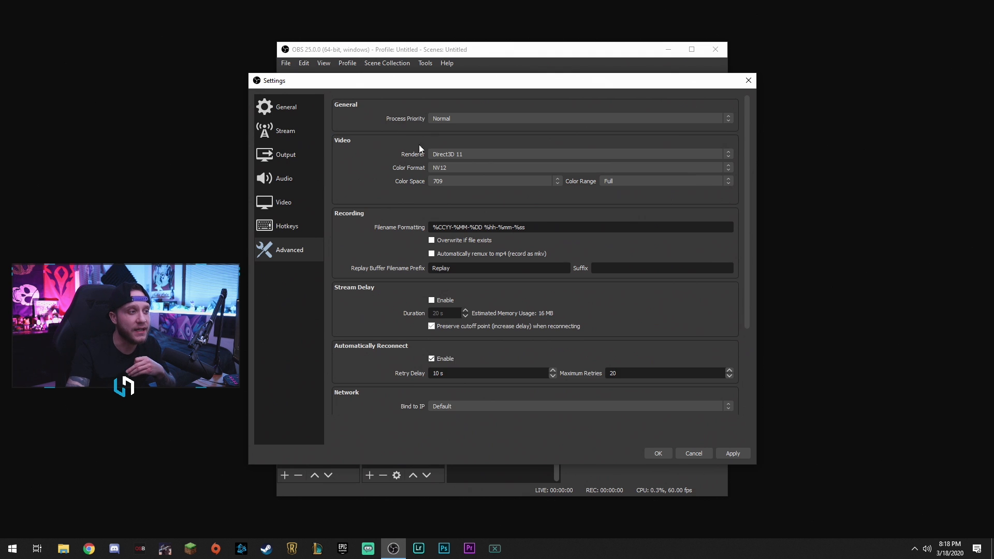
Set the advanced video options to color format NV12, color space 709 and color range Full
left_click(445, 169)
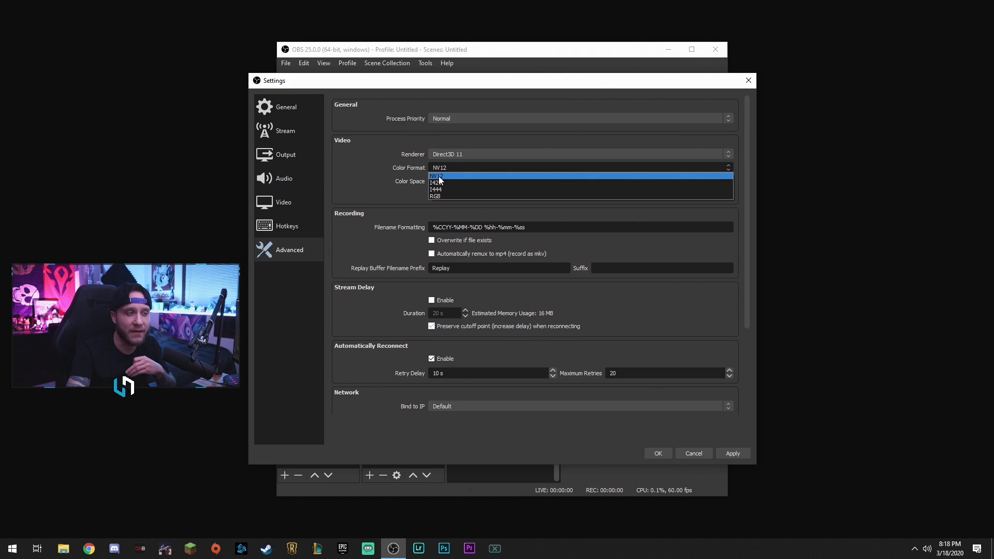
left_click(441, 177)
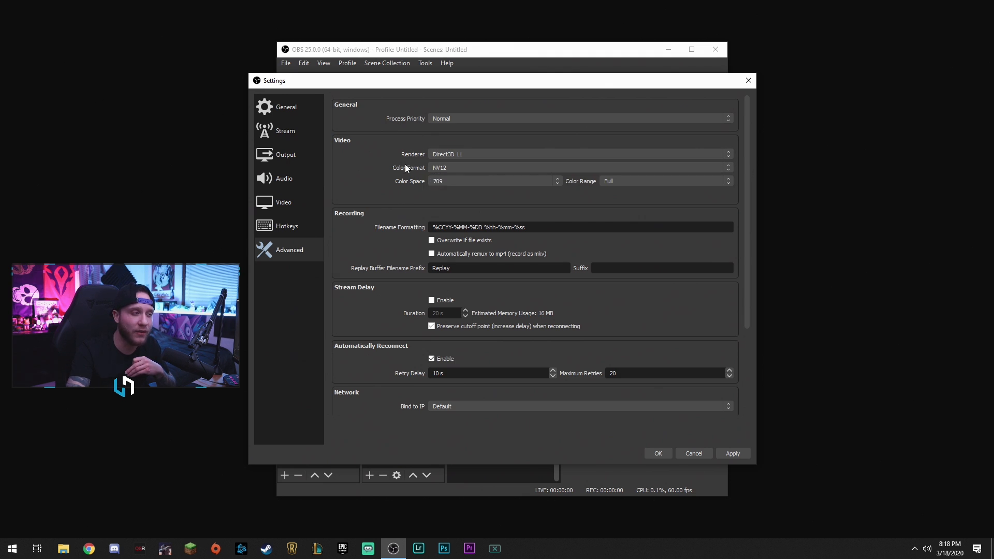
left_click(449, 184)
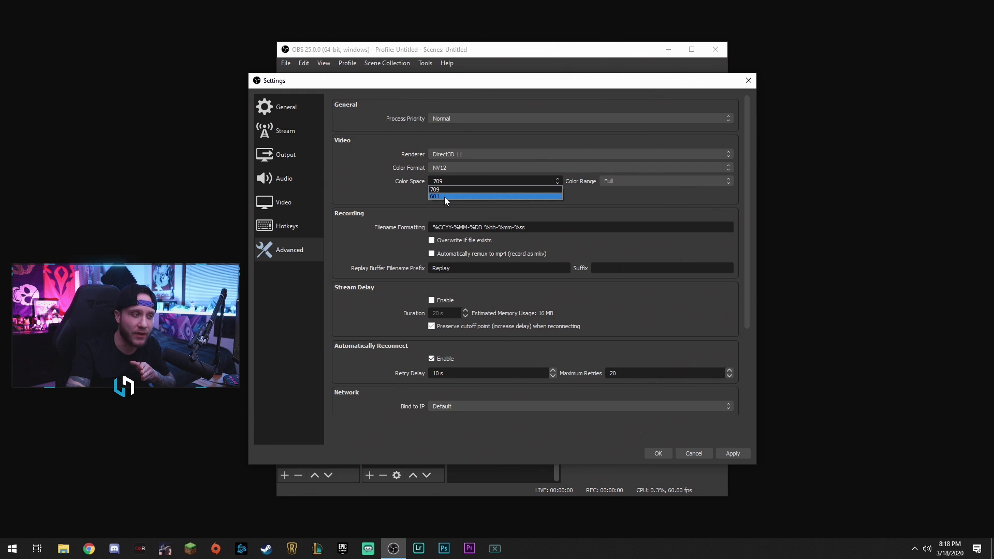
left_click(463, 191)
left_click(616, 181)
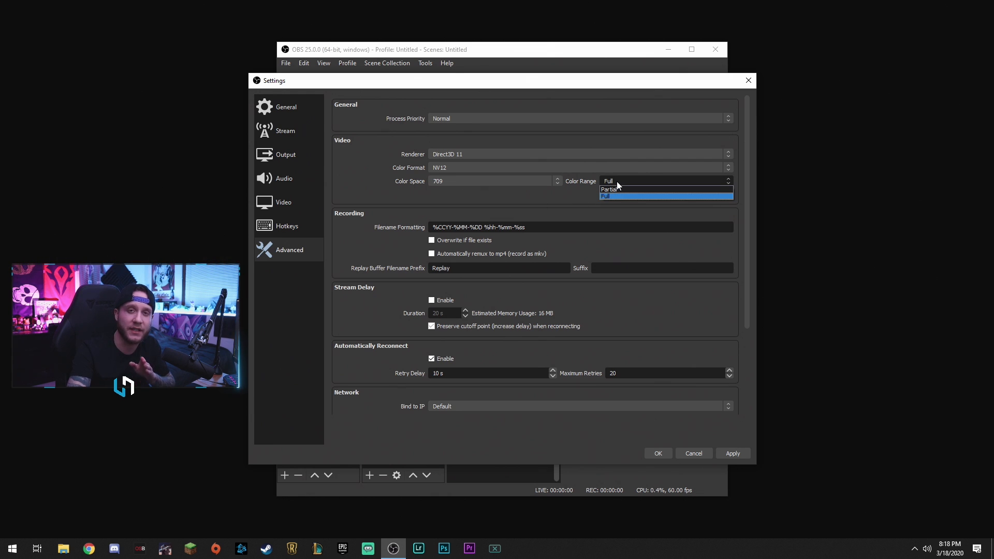
left_click(611, 196)
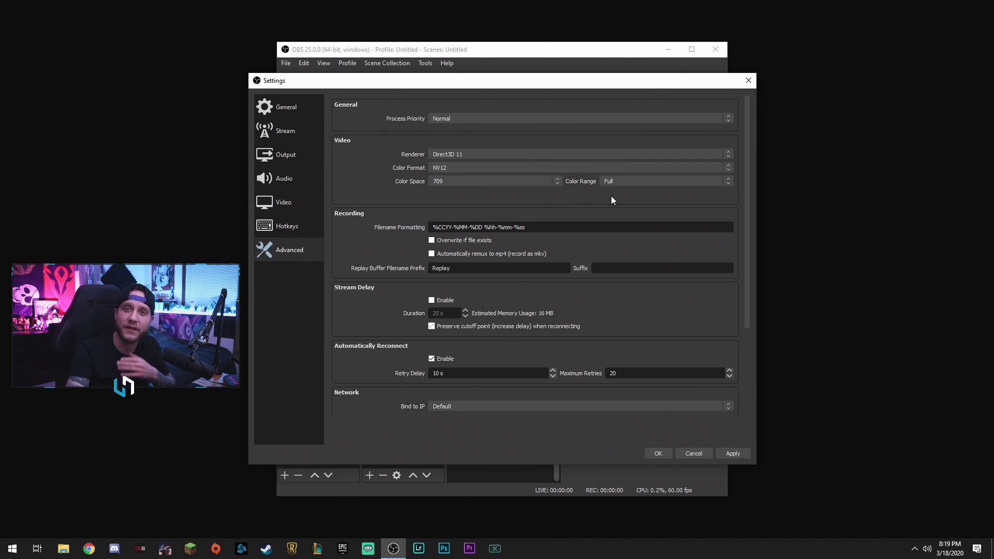